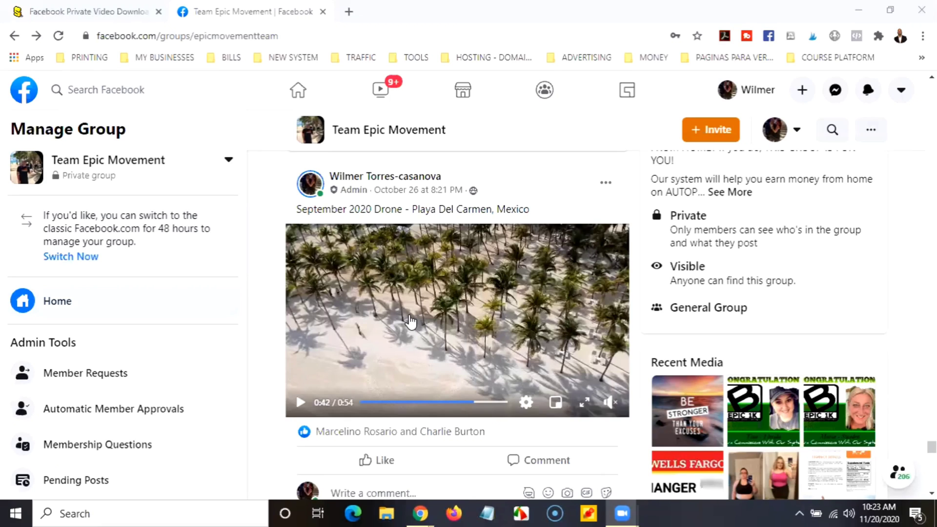
Step: Play the drone beach video in the group, then open it on its own page
left_click(425, 310)
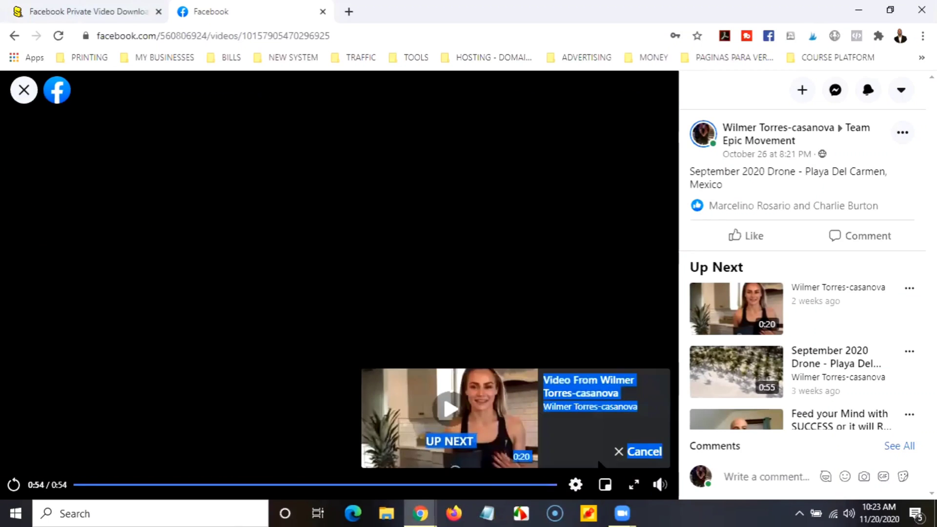
left_click(643, 452)
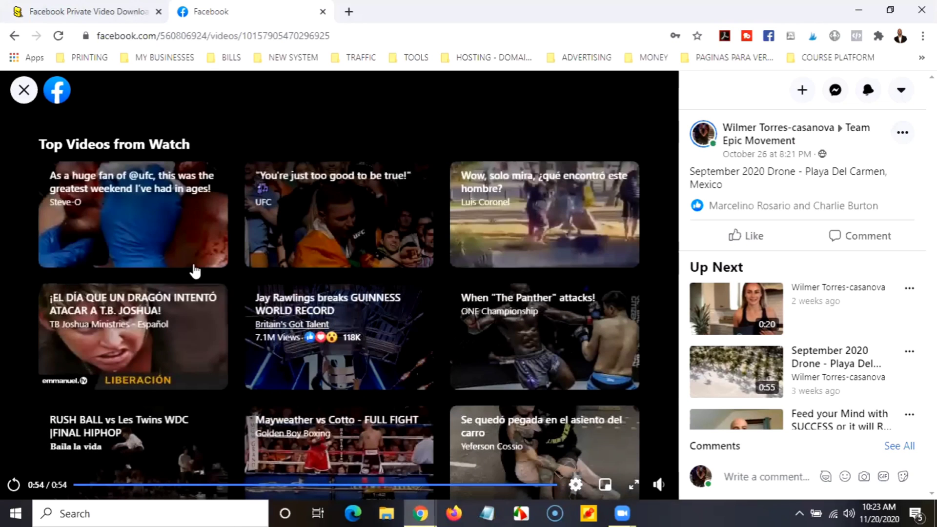
left_click(23, 89)
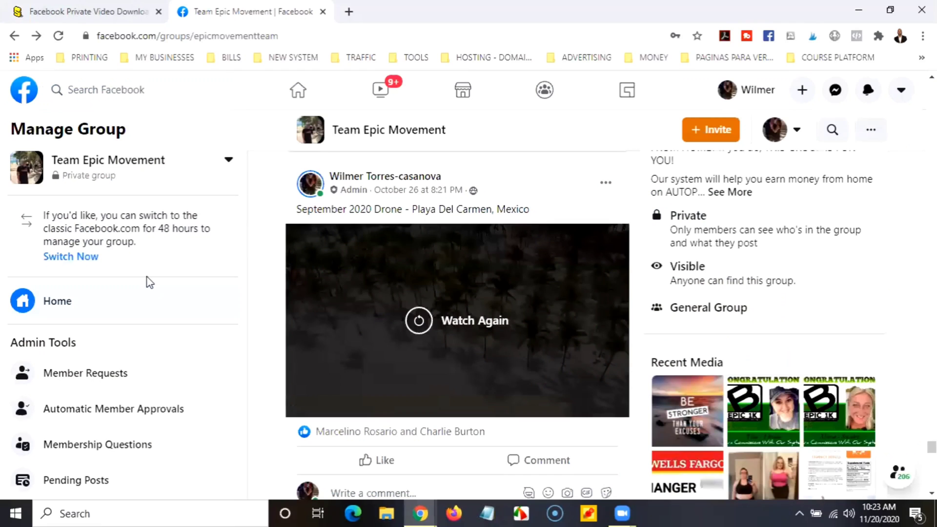
left_click(419, 323)
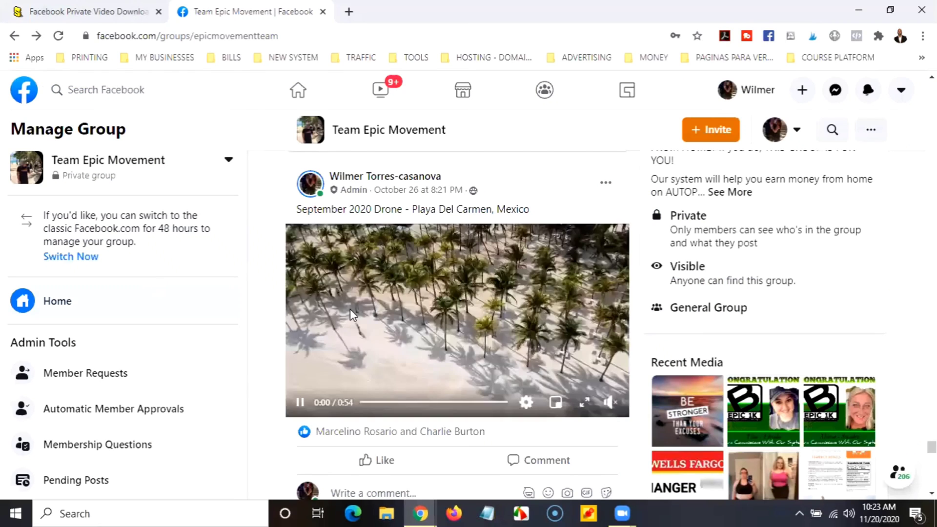
left_click(383, 300)
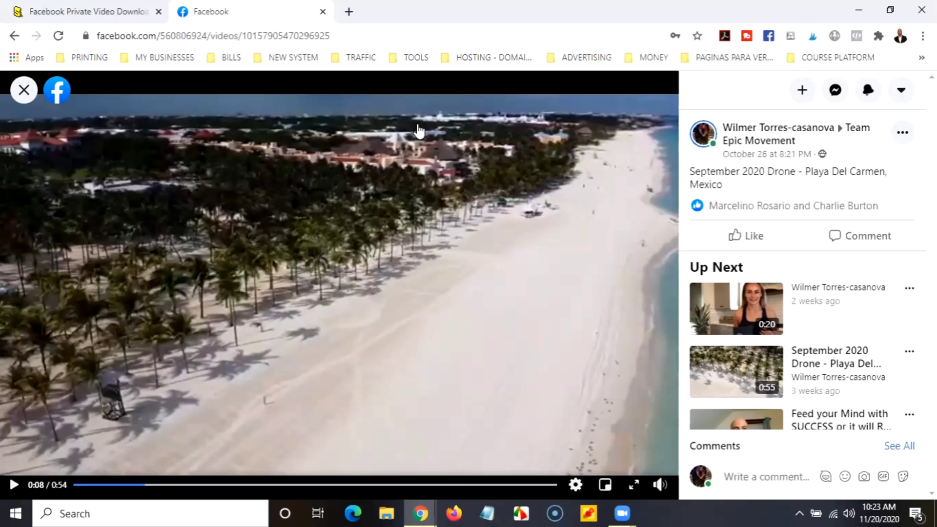
Step: Copy the drone video page's URL and return to the Private Video Downloader tab
left_click(188, 35)
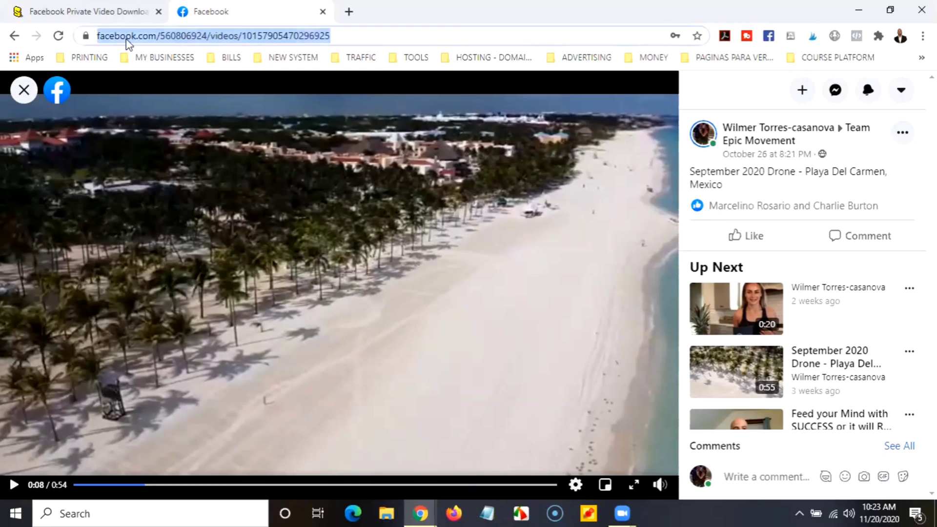
right_click(216, 37)
left_click(257, 112)
left_click(65, 14)
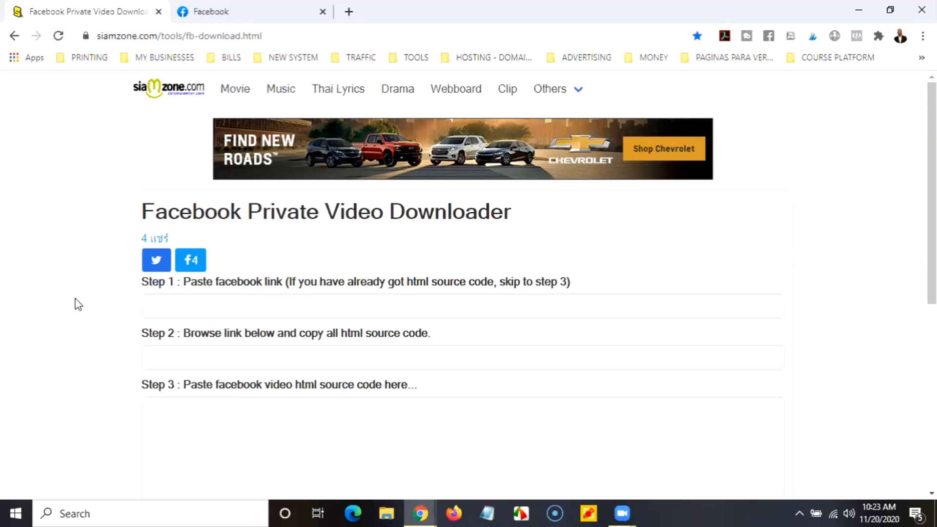
scroll(78, 304, "down", 3)
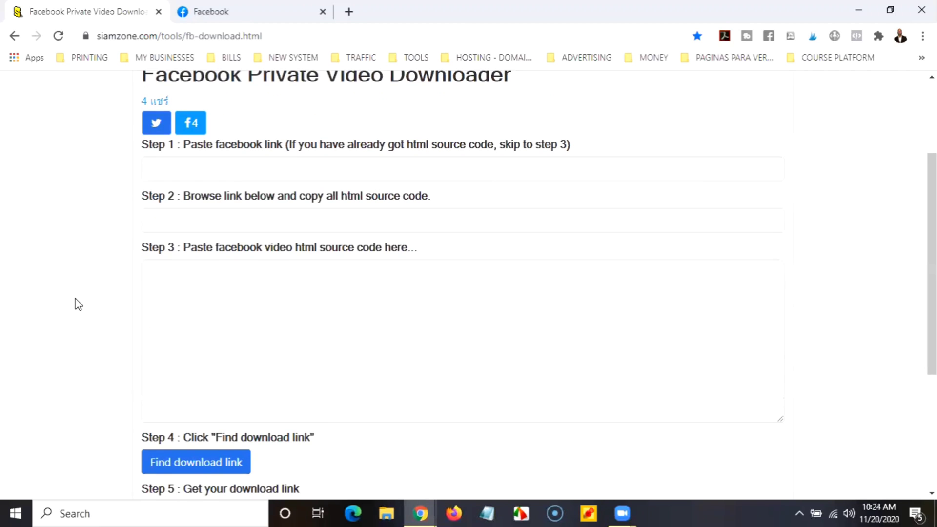
scroll(100, 364, "up", 3)
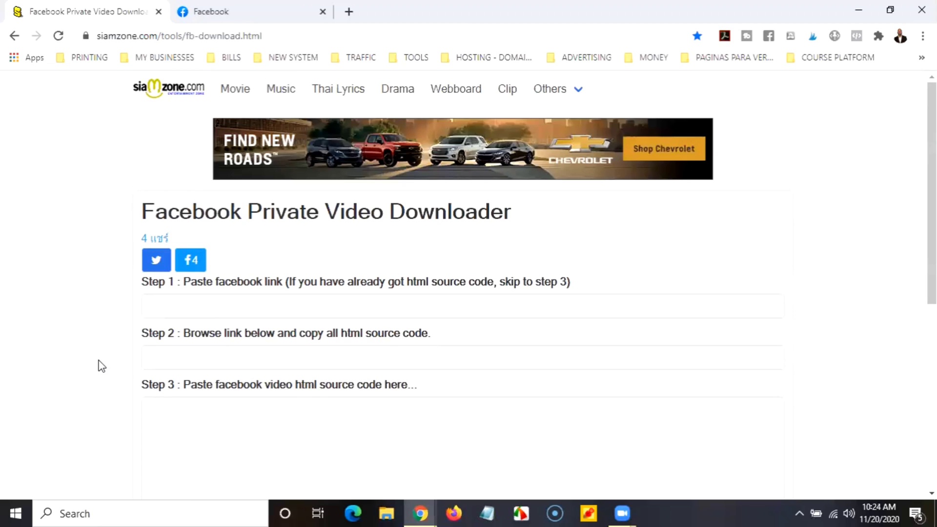
left_click(218, 10)
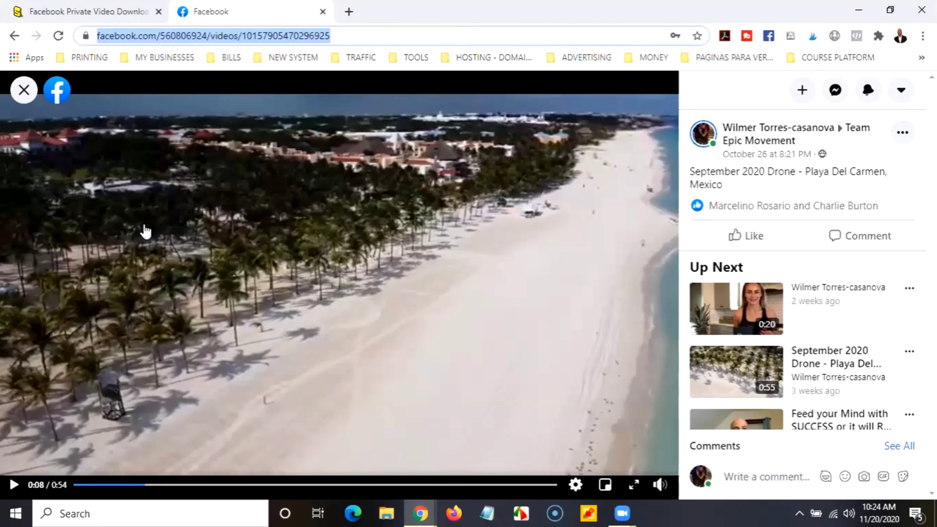
left_click(64, 17)
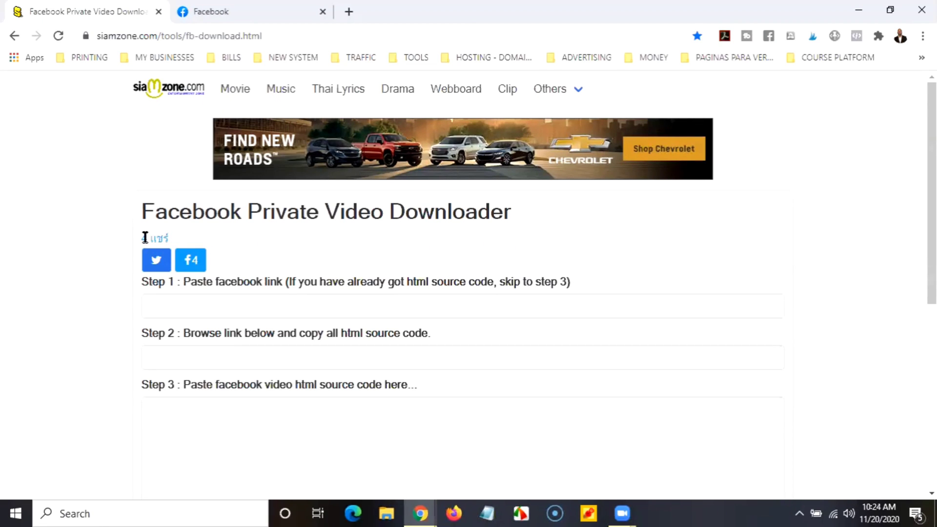
left_click_drag(142, 284, 174, 327)
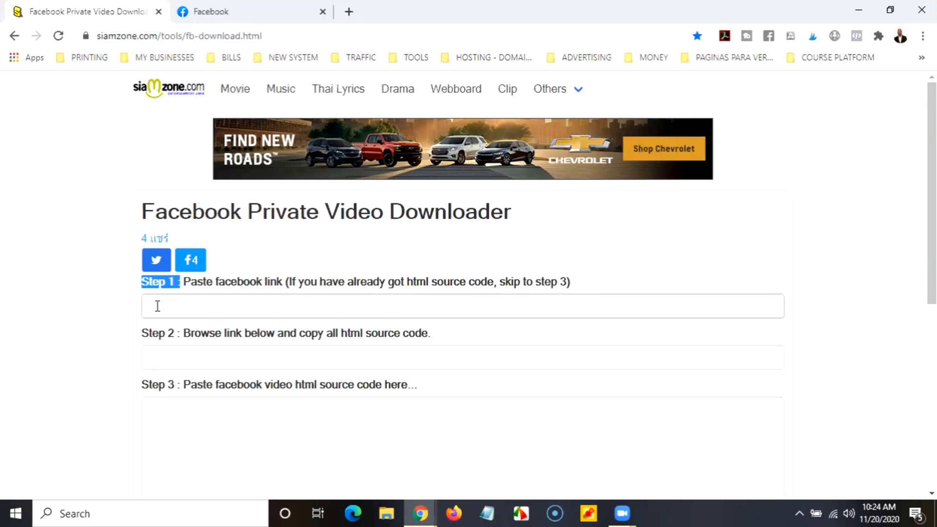
Step: Paste the drone video's URL into the Step 1 link field
left_click(161, 308)
right_click(163, 312)
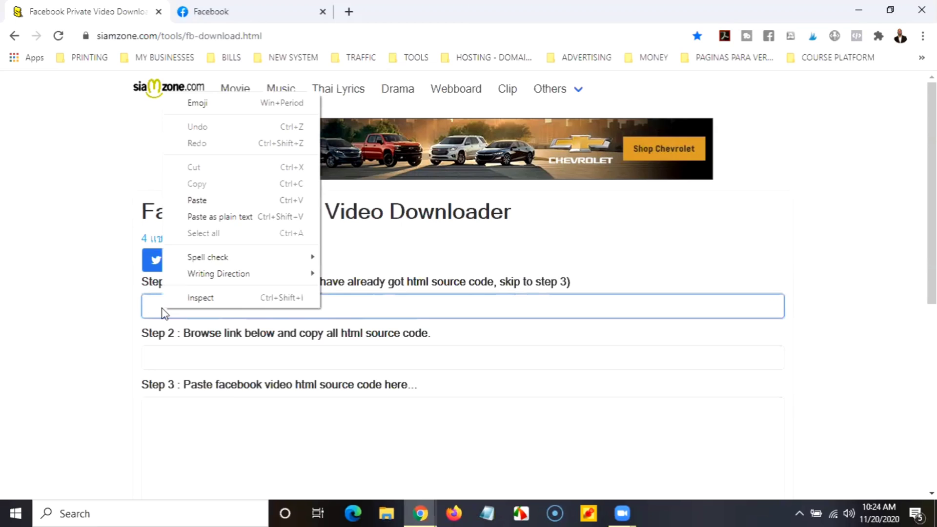
left_click(196, 200)
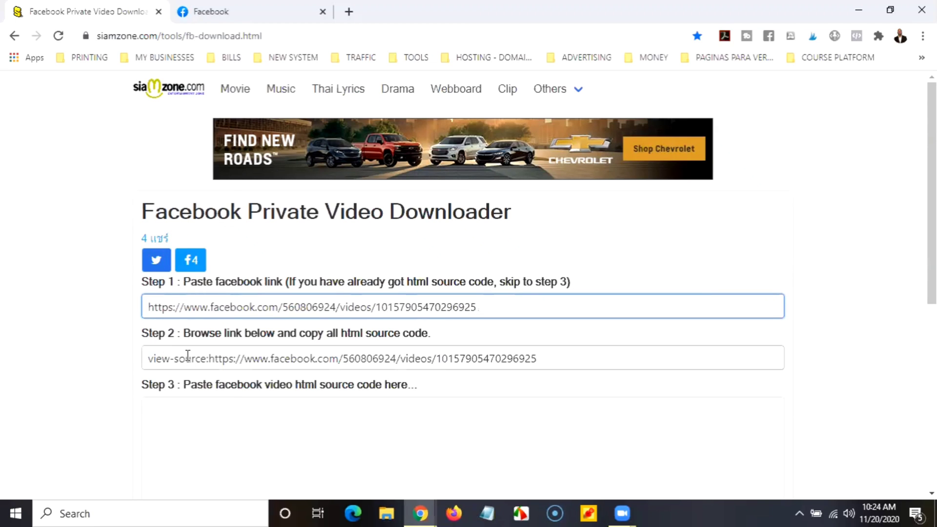
Step: Copy the generated view-source link from the Step 2 field
left_click_drag(147, 335, 168, 337)
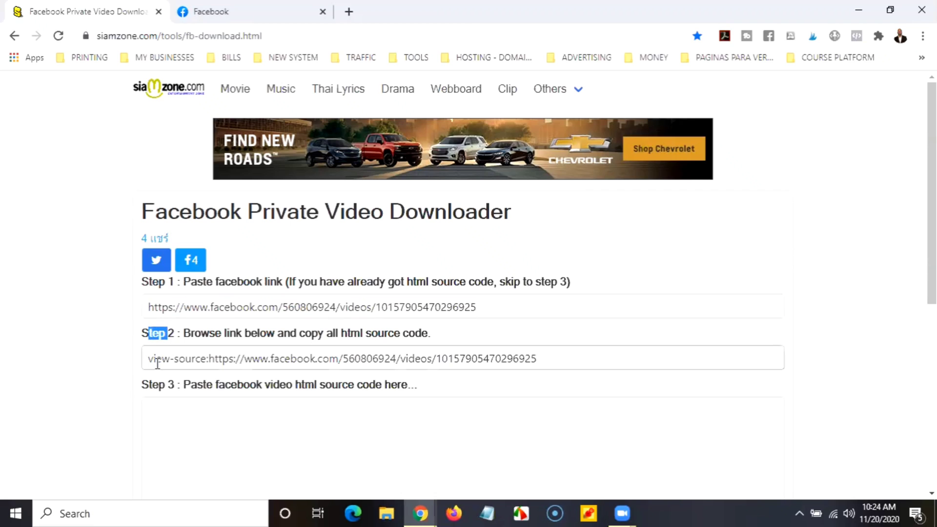
left_click(241, 361)
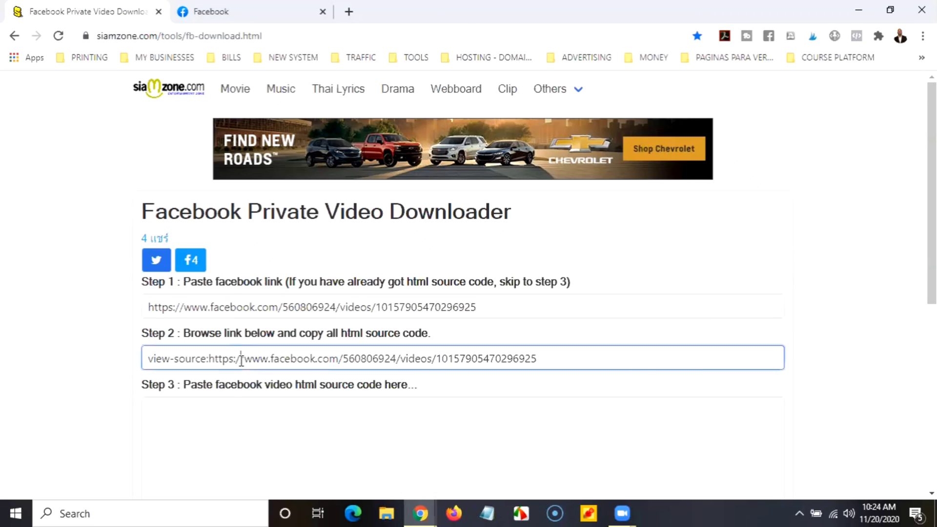
triple_click(241, 360)
right_click(242, 363)
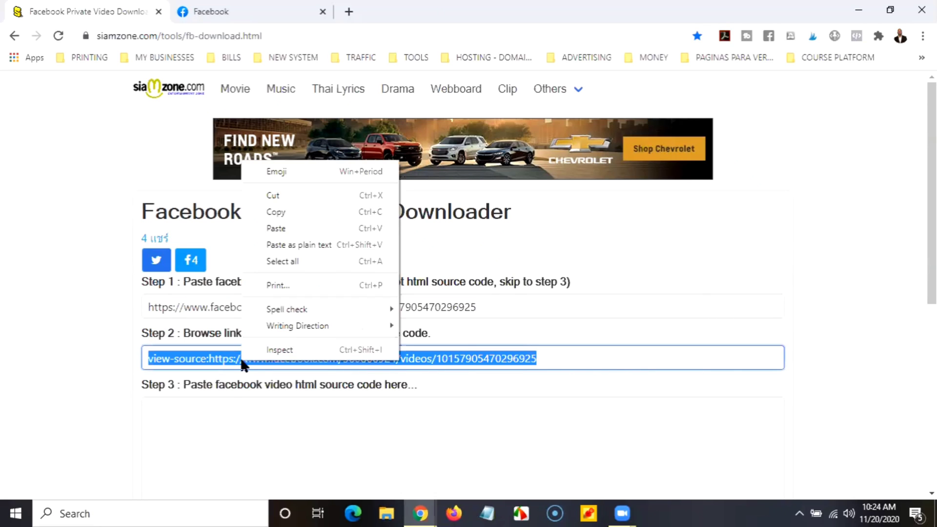
left_click(280, 213)
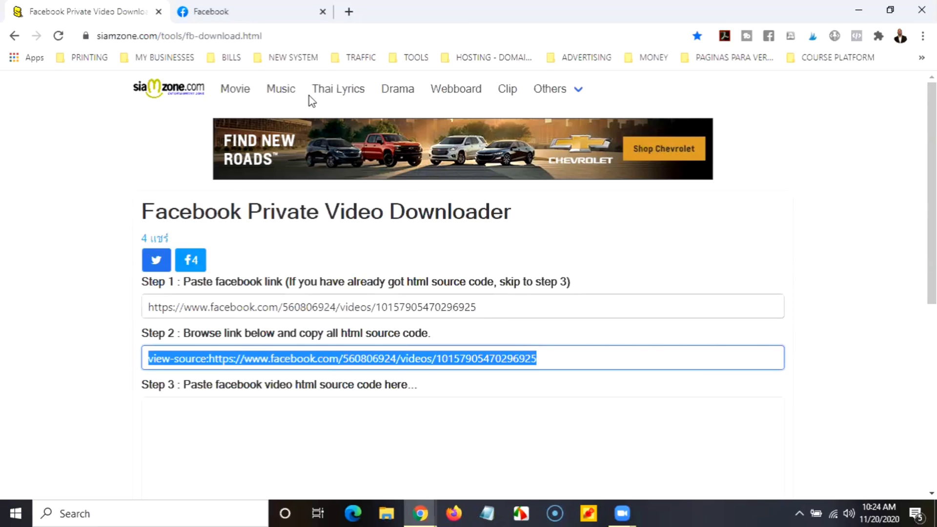
Step: Load the view-source link in a new tab to show the video page's source
left_click(350, 12)
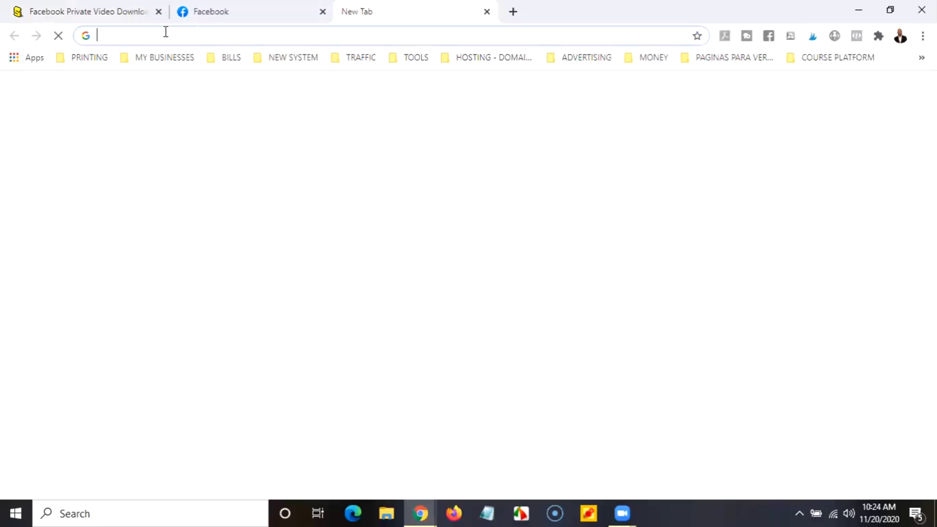
right_click(138, 36)
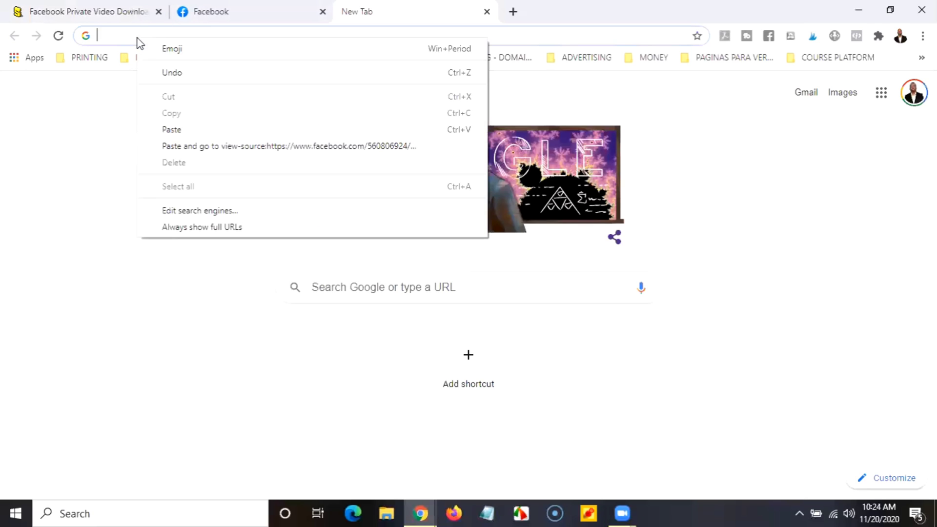
left_click(187, 145)
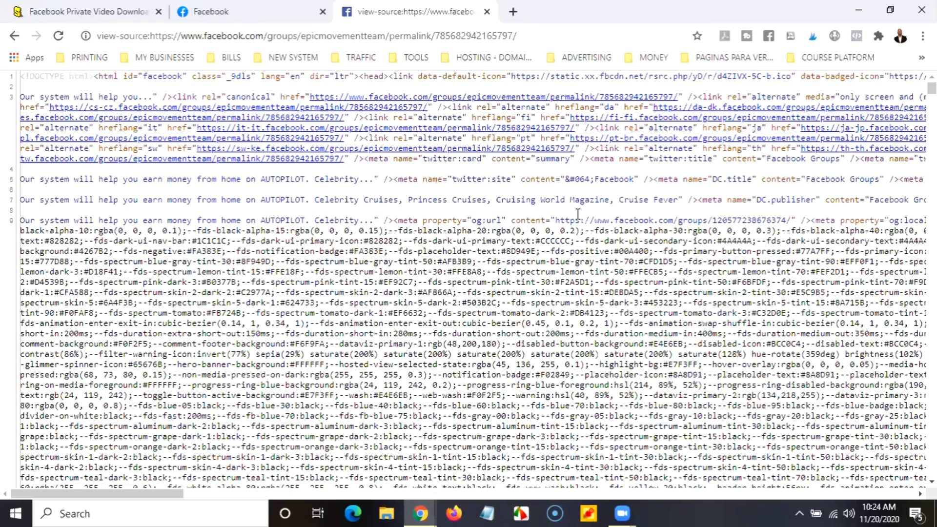
left_click(232, 10)
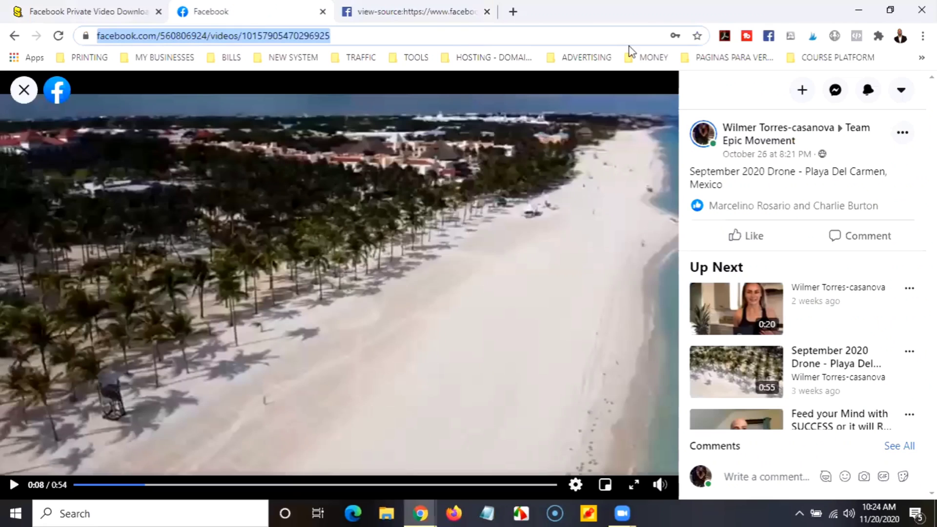
left_click(431, 7)
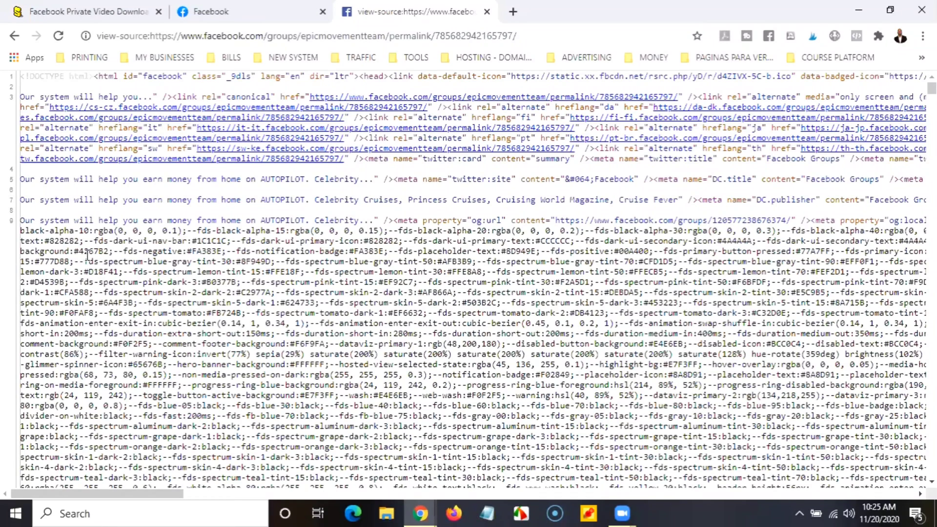
Step: Copy the video page's entire HTML source and return to the downloader
left_click_drag(80, 251, 241, 251)
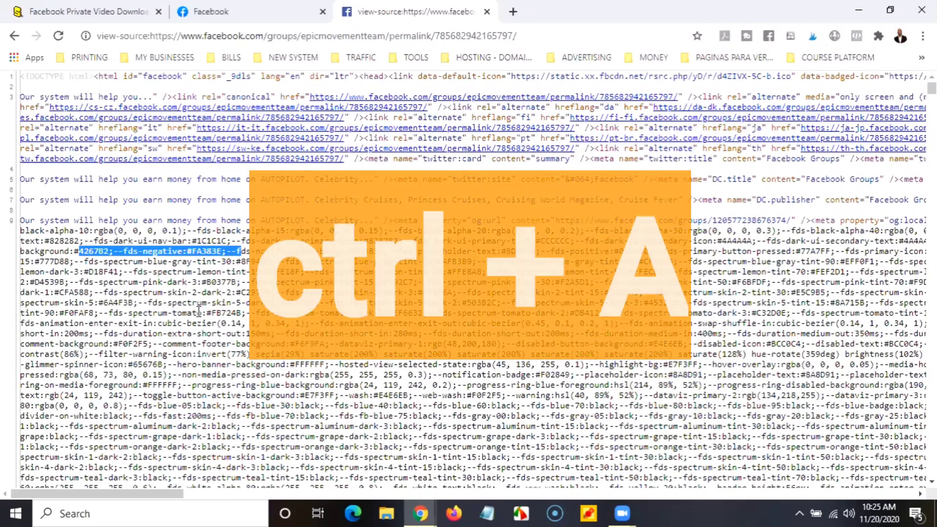
key("ctrl+a")
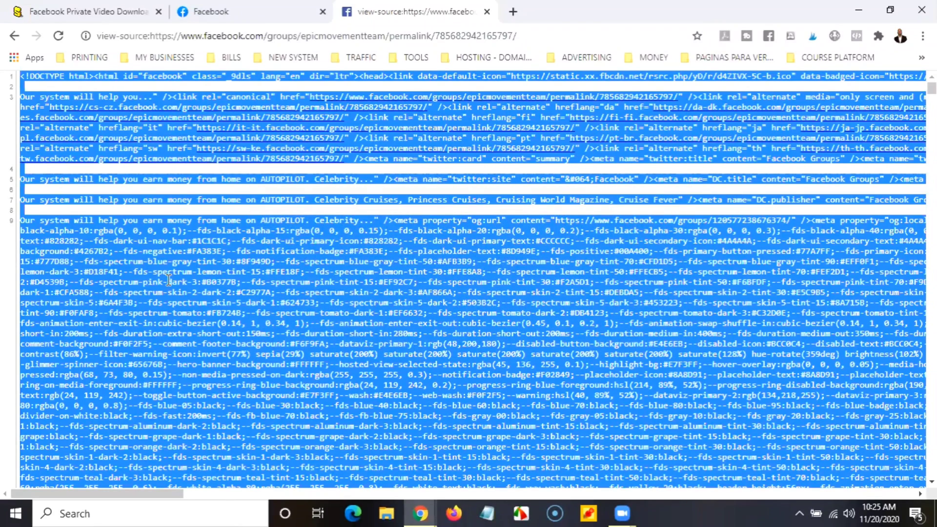
right_click(167, 280)
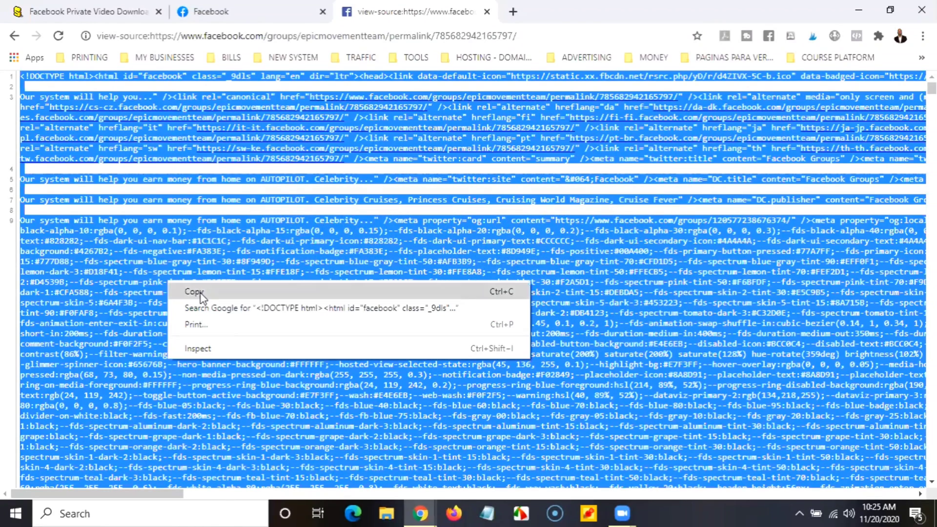
left_click(200, 292)
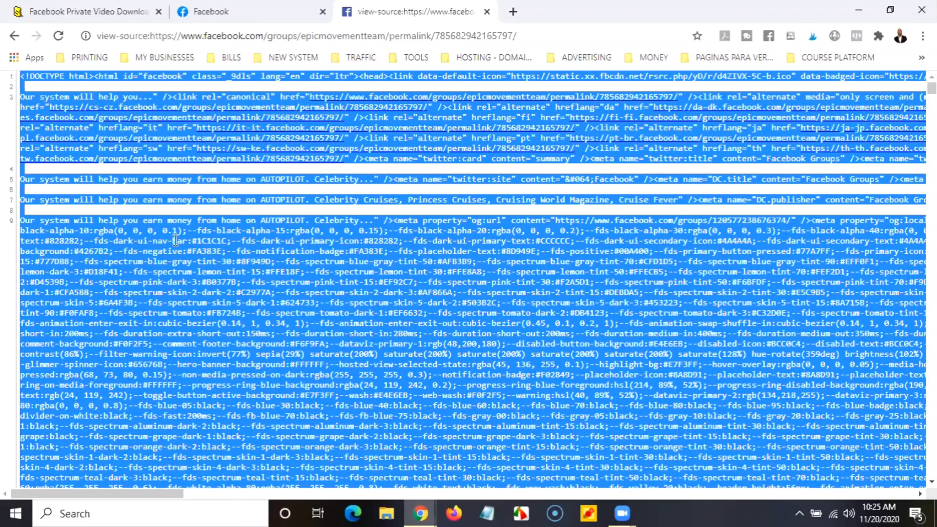
left_click(52, 9)
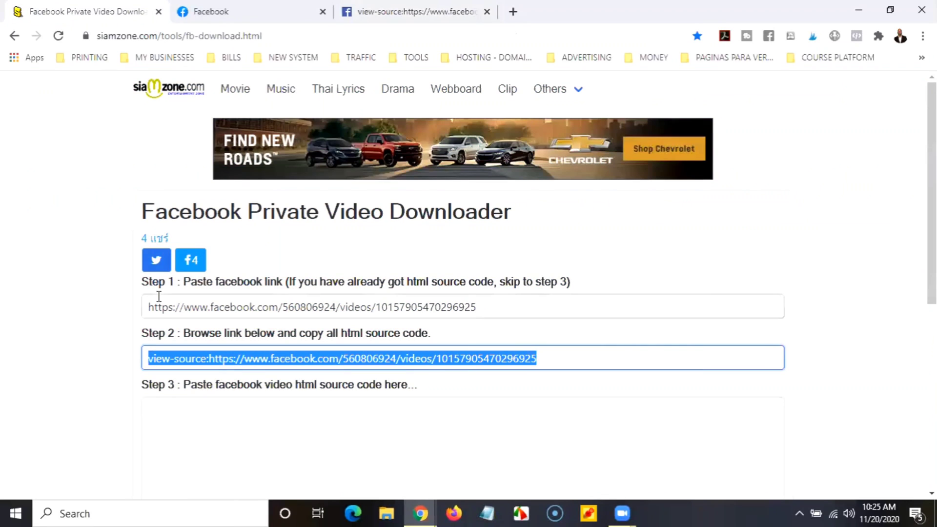
Step: Paste the copied Facebook HTML into the Step 3 source box, then scroll to Step 4
scroll(158, 295, "down", 3)
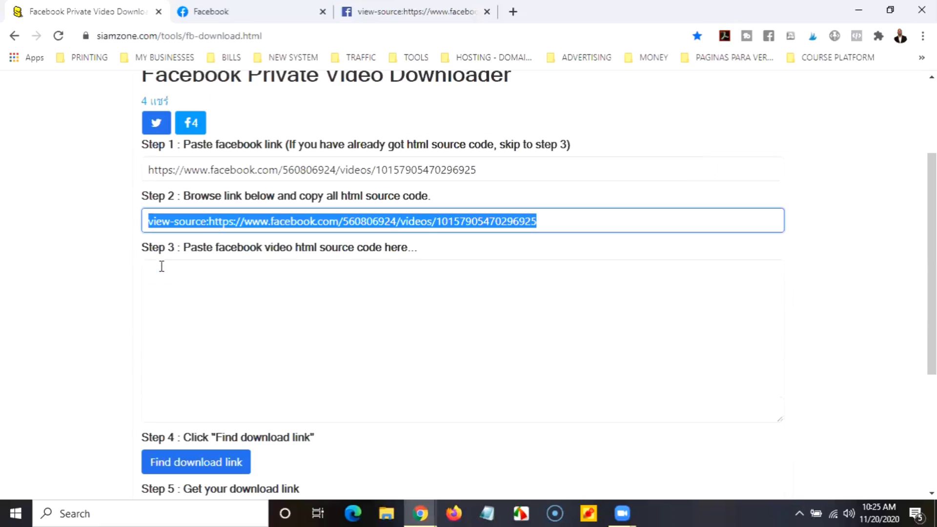
left_click_drag(149, 247, 199, 253)
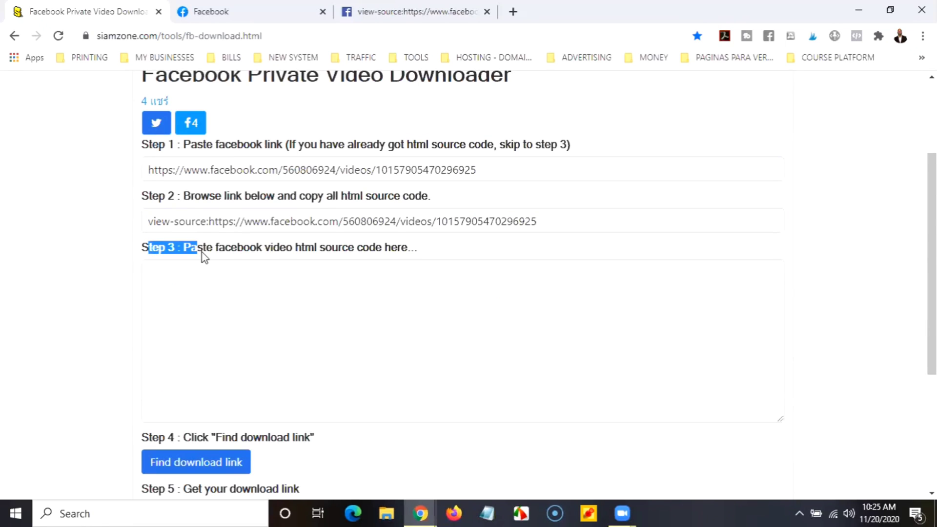
left_click(158, 278)
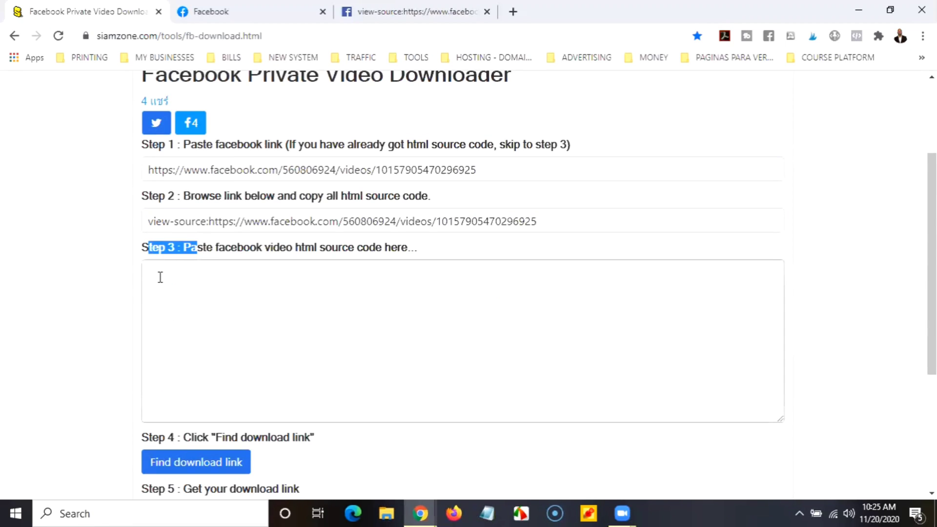
left_click(159, 277)
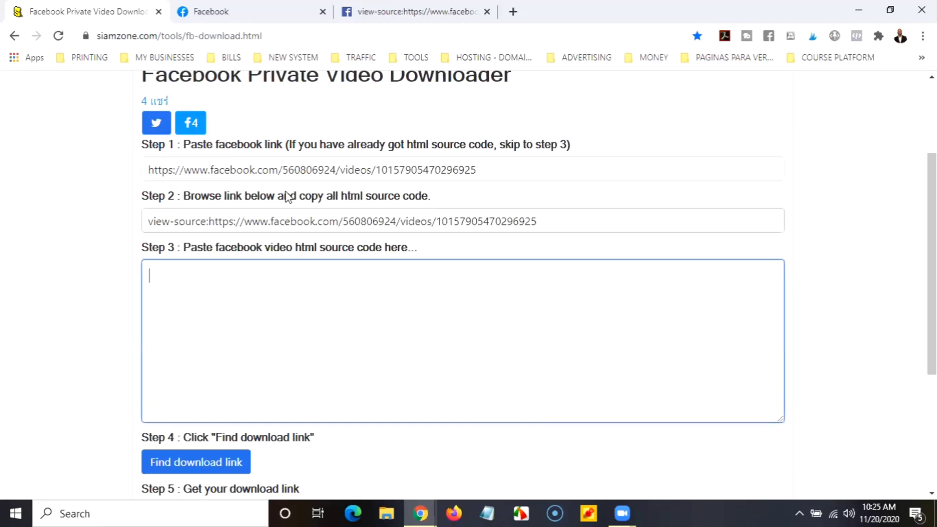
left_click(382, 12)
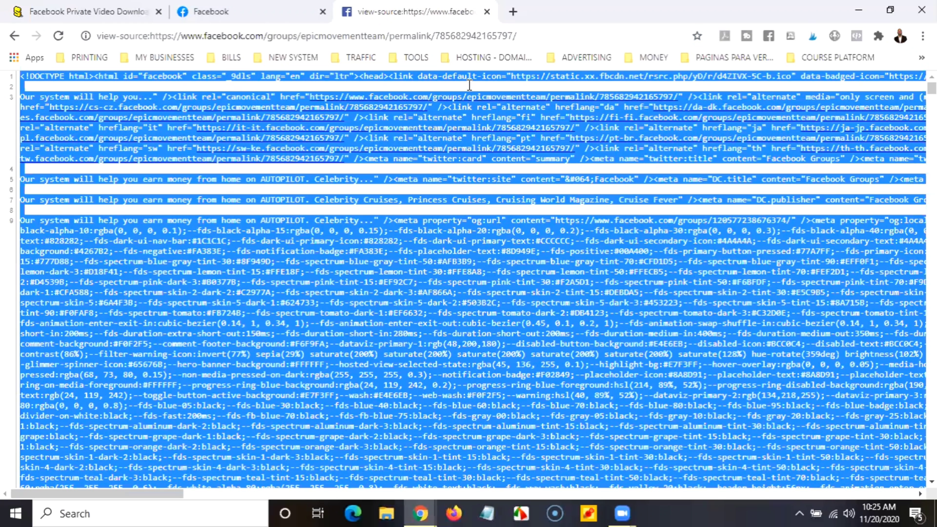
left_click(75, 11)
right_click(156, 275)
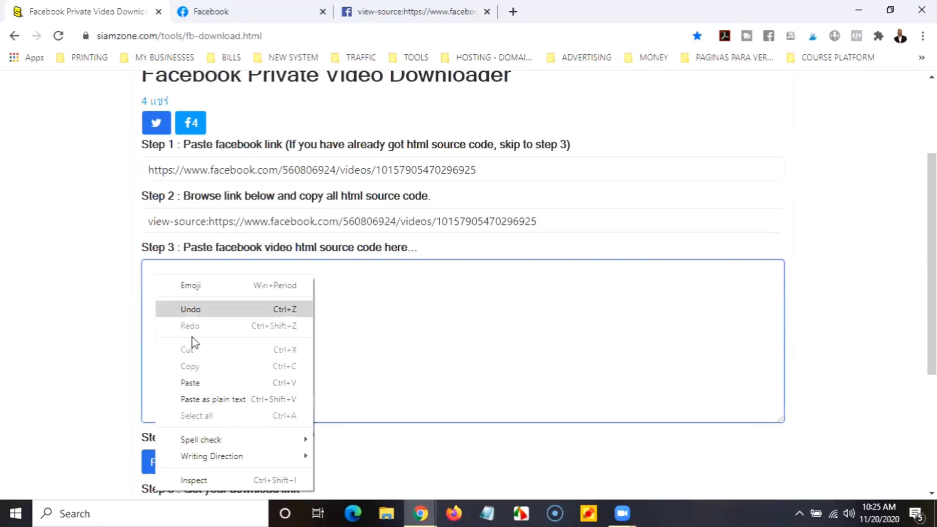
left_click(194, 383)
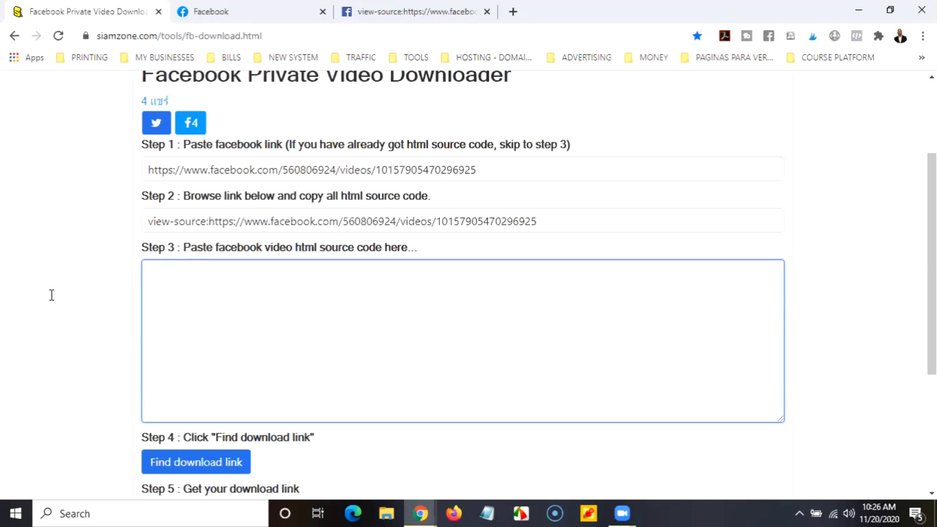
key("ctrl+v")
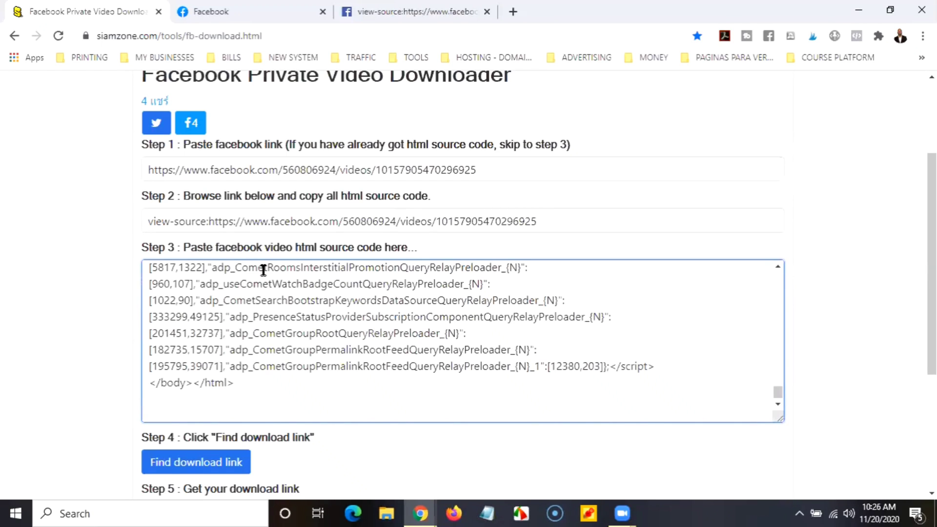
scroll(109, 345, "down", 4)
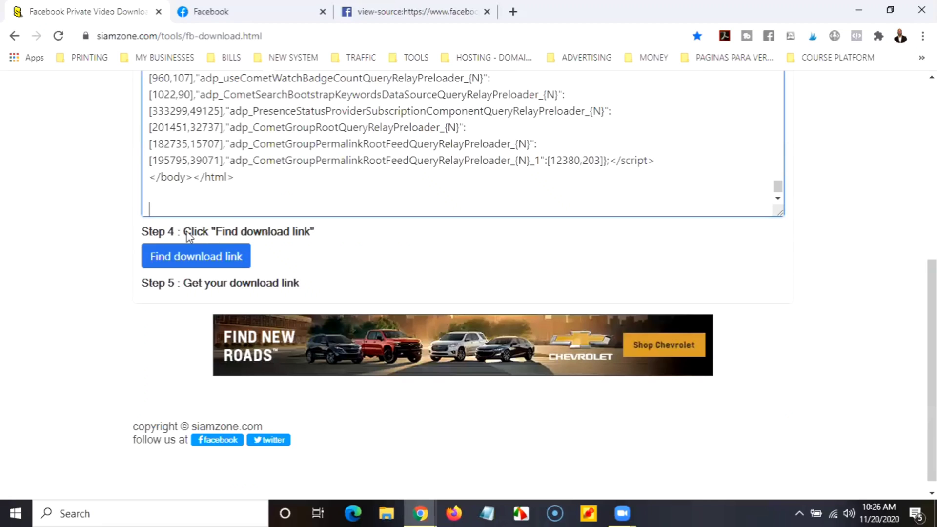
left_click_drag(188, 235, 167, 268)
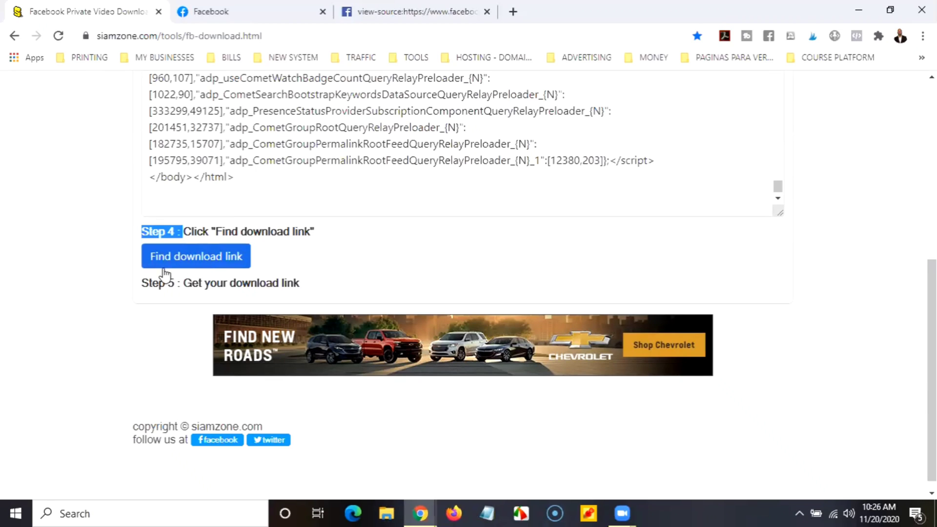
Step: Generate the Download HD and SD links and open the HD .mp4 in a new tab
left_click(186, 256)
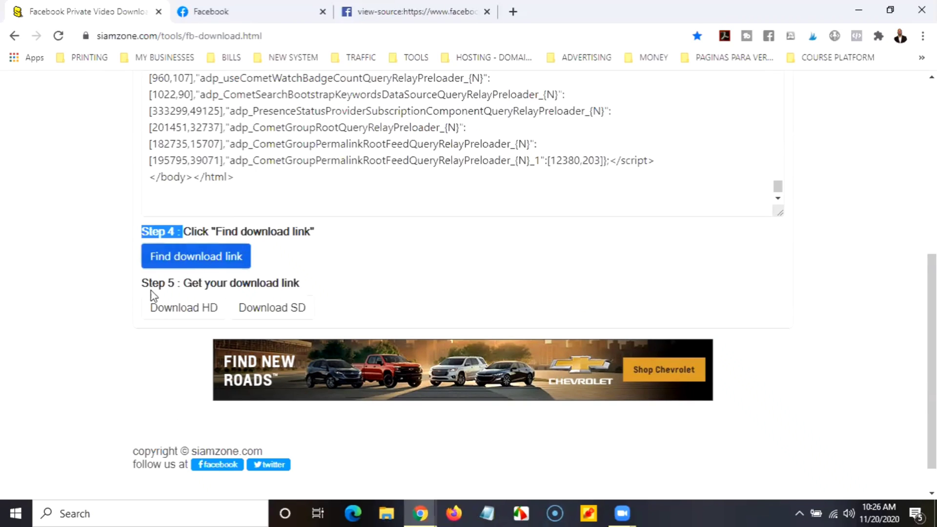
left_click(178, 308)
left_click(272, 309)
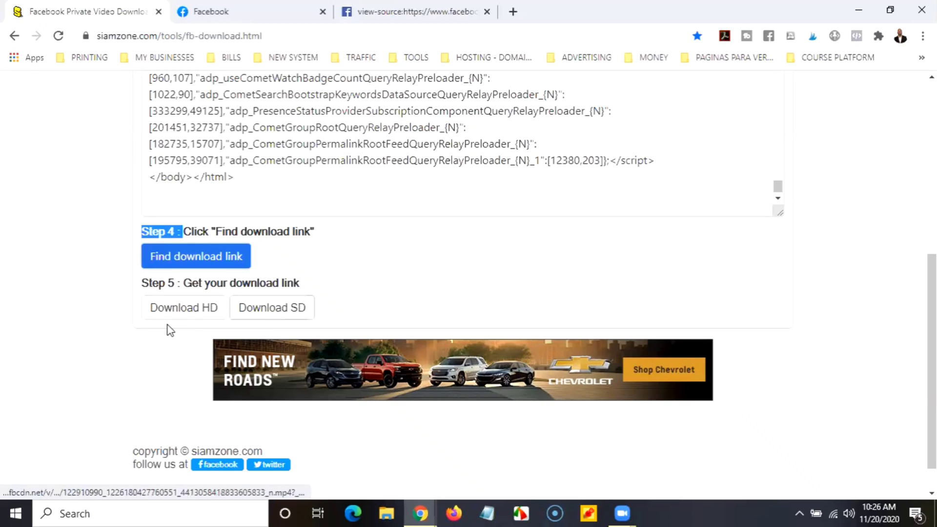
left_click(198, 317)
left_click(271, 319)
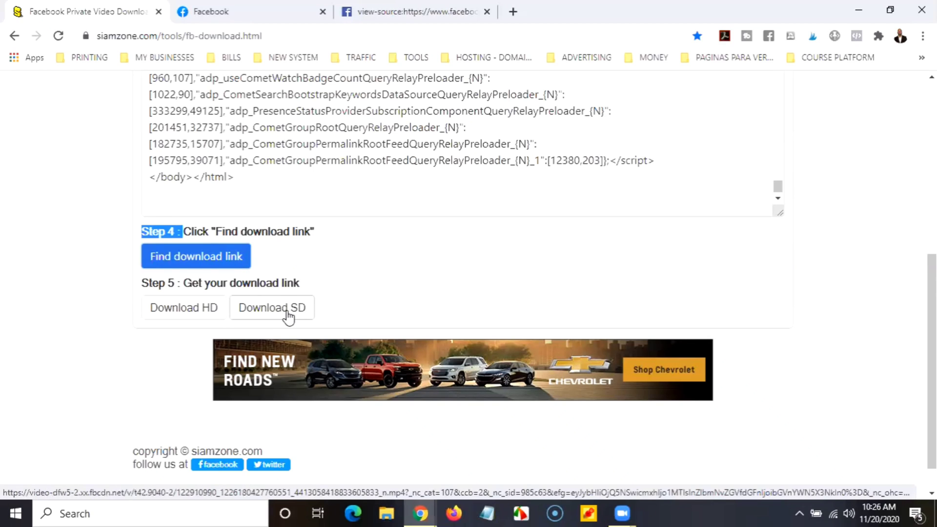
left_click(195, 306)
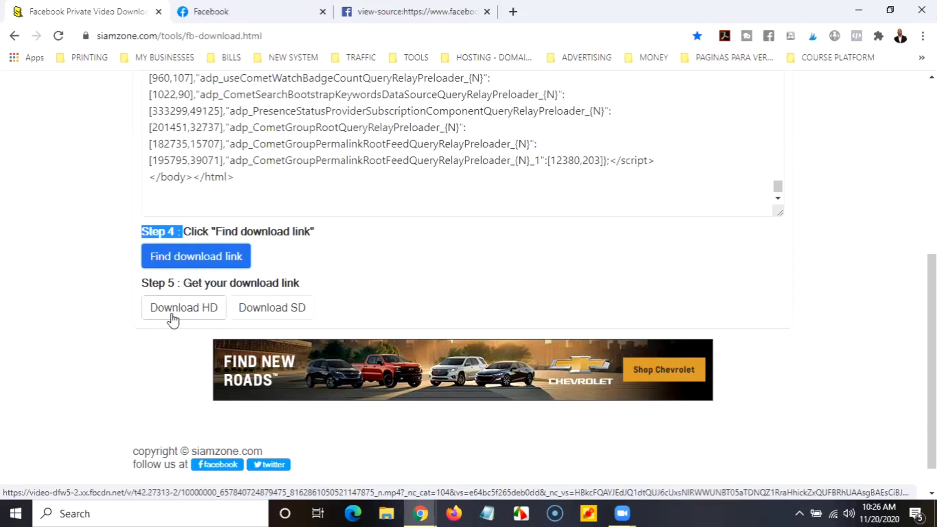
left_click(173, 309)
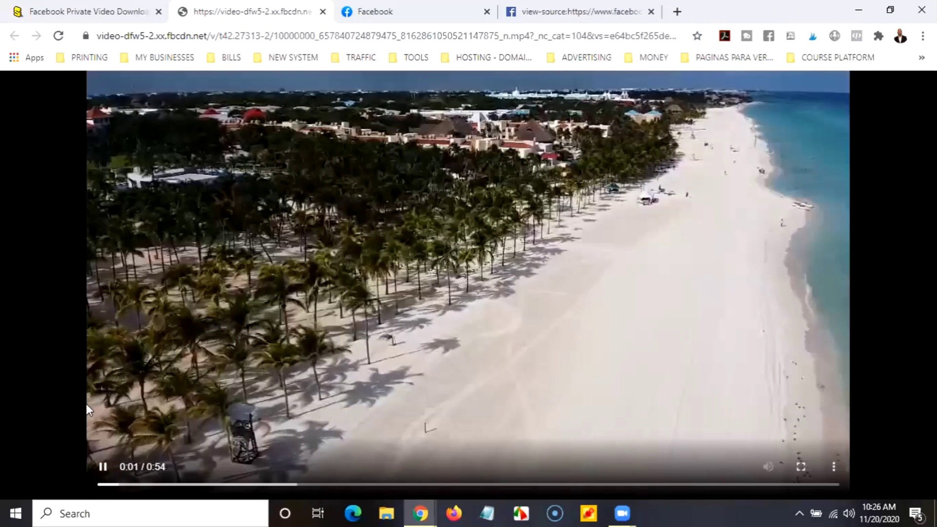
Step: Pause the drone video at 0:03 and bring up its Save video as menu
left_click(445, 229)
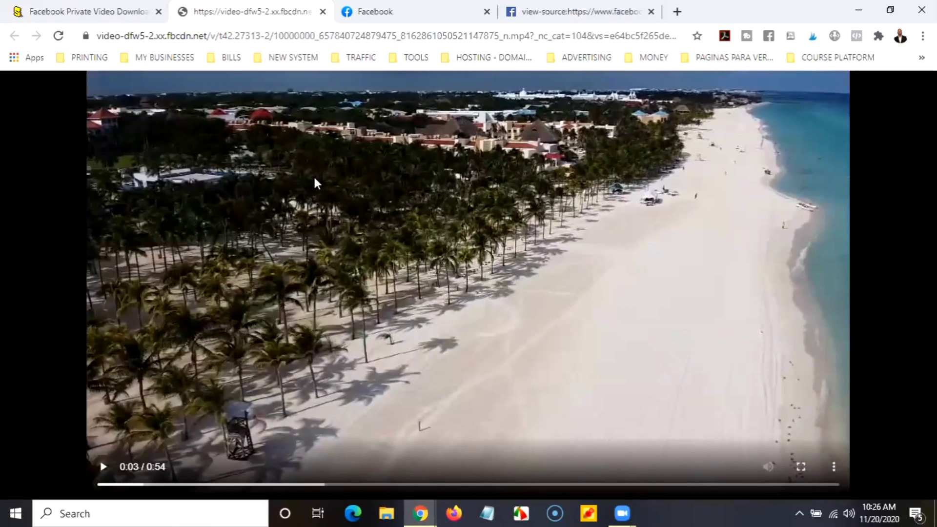
right_click(322, 188)
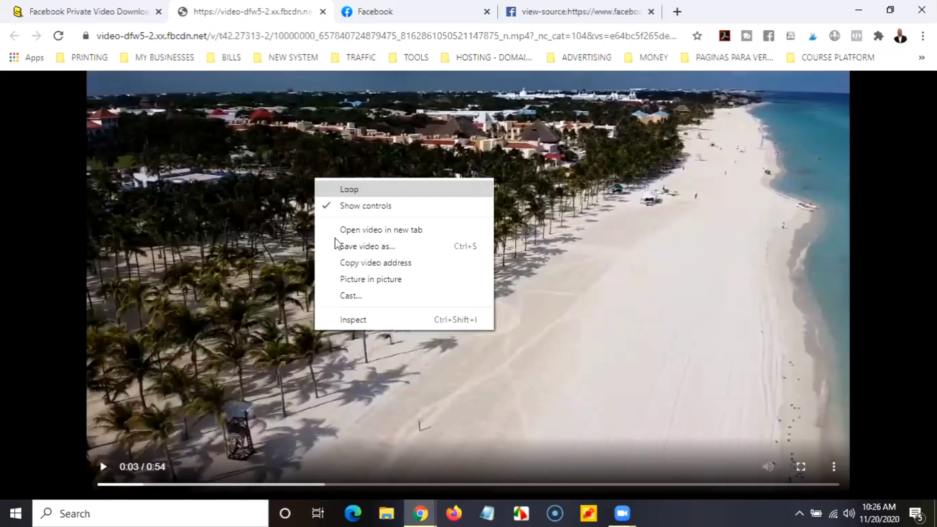